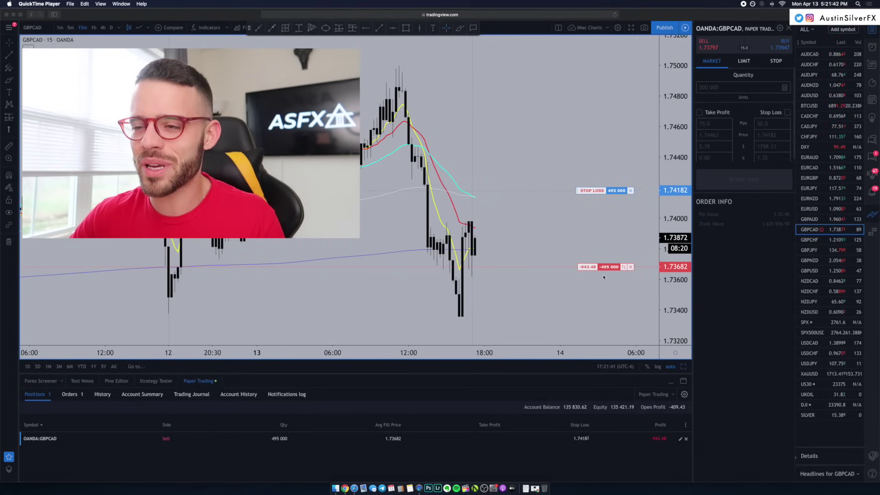
click(611, 274)
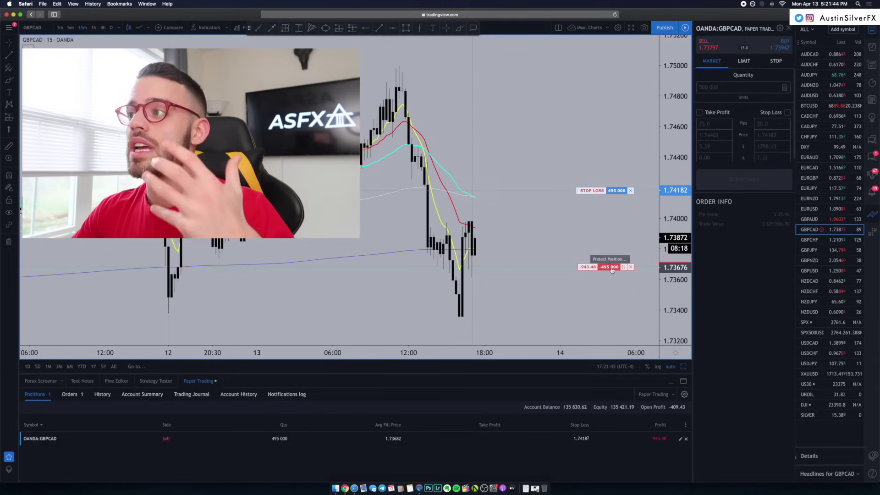
click(612, 270)
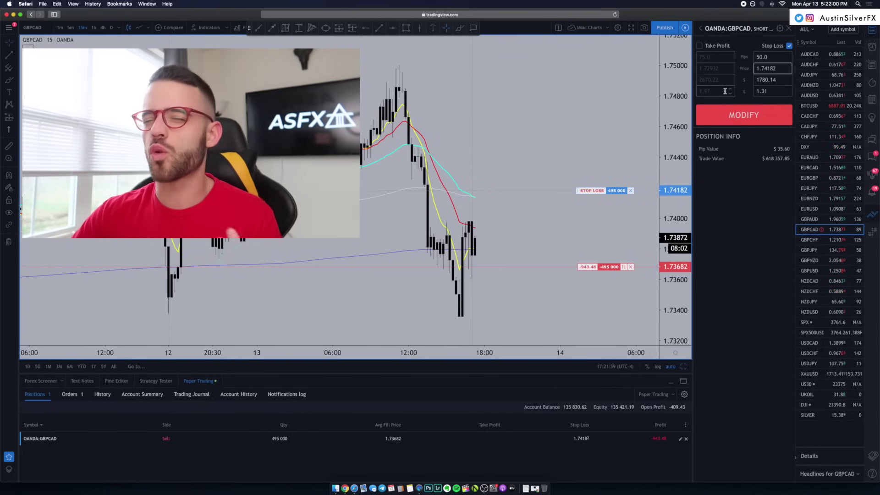
click(701, 29)
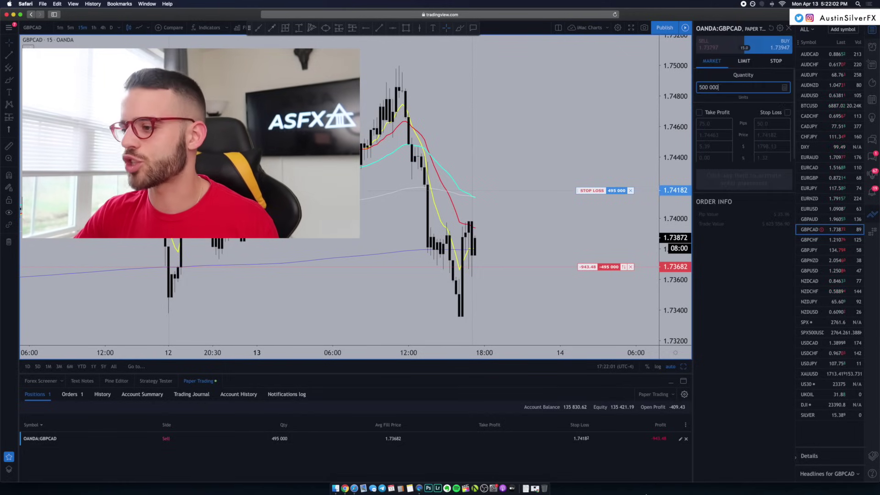
click(681, 439)
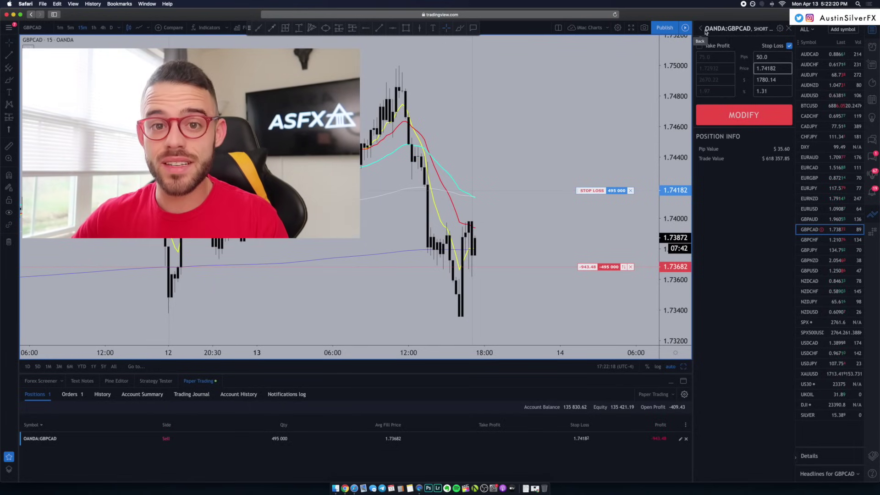
click(706, 31)
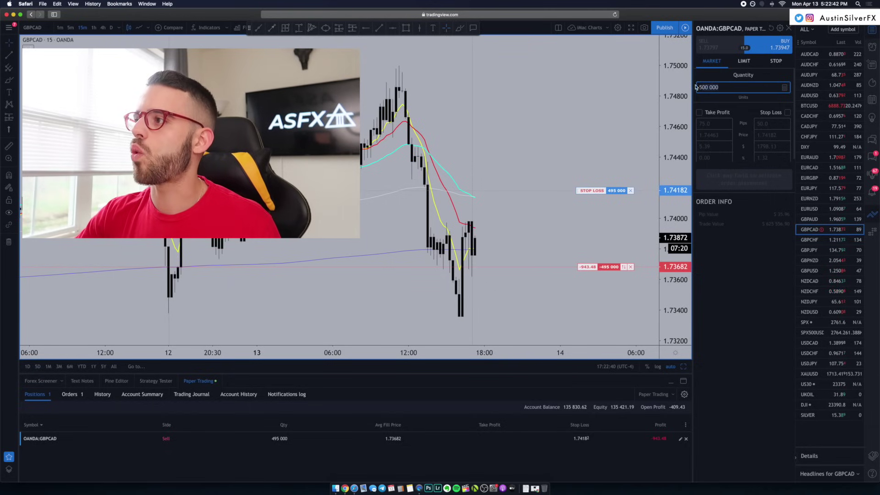
Buy 250,000 GBPCAD units at market to shrink the short.
click(718, 91)
key(BackSpace)
key(BackSpace)
key(BackSpace)
key(BackSpace)
key(BackSpace)
key(BackSpace)
key(BackSpace)
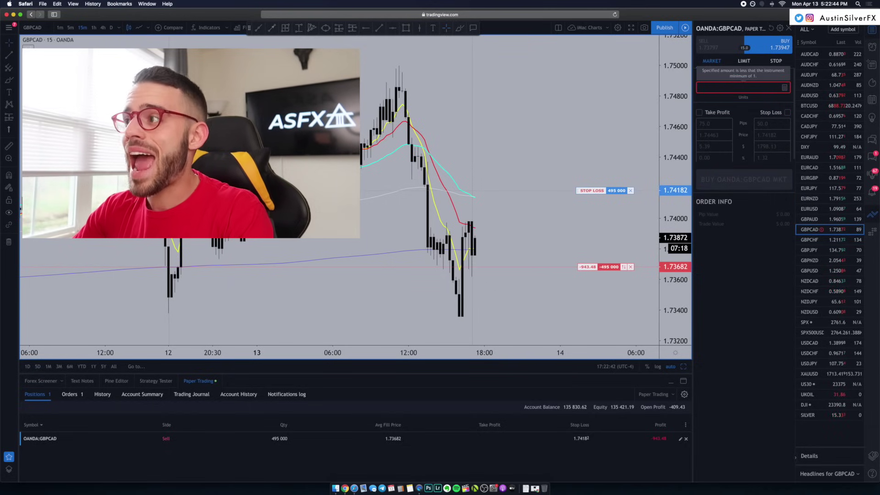
text(250000)
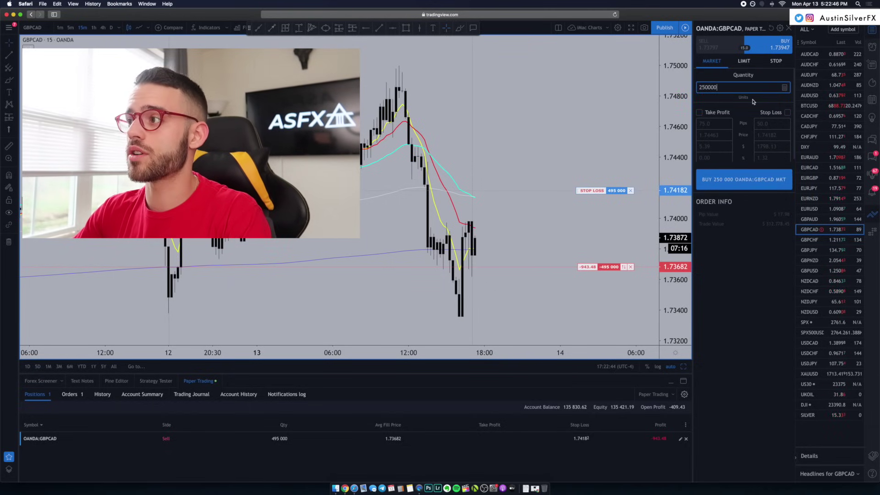
click(745, 95)
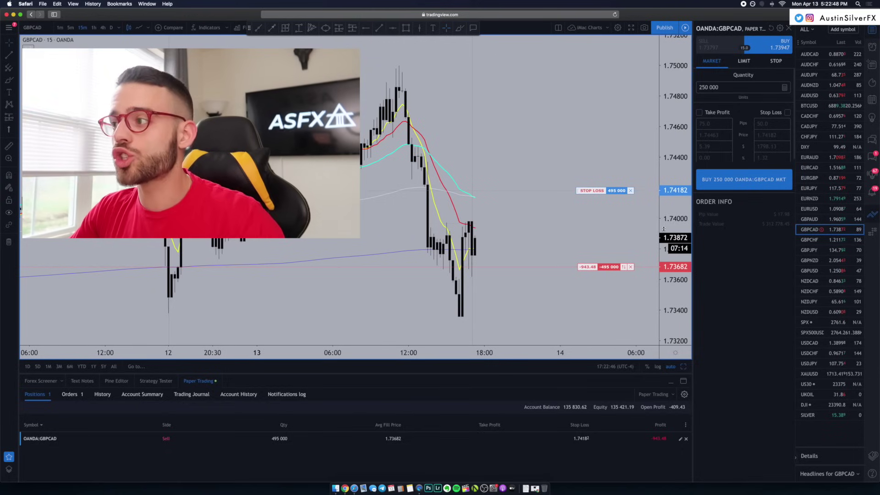
click(744, 179)
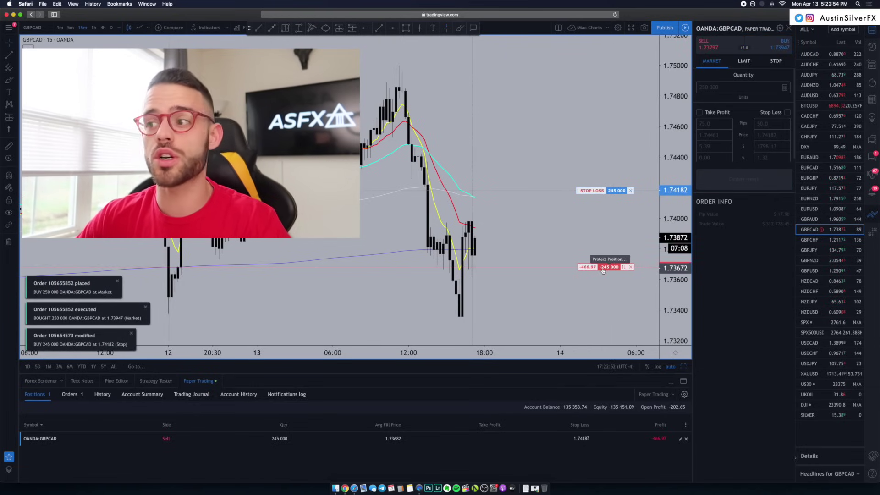
Buy another 45,000 units at market, leaving a 200,000-unit short.
click(743, 87)
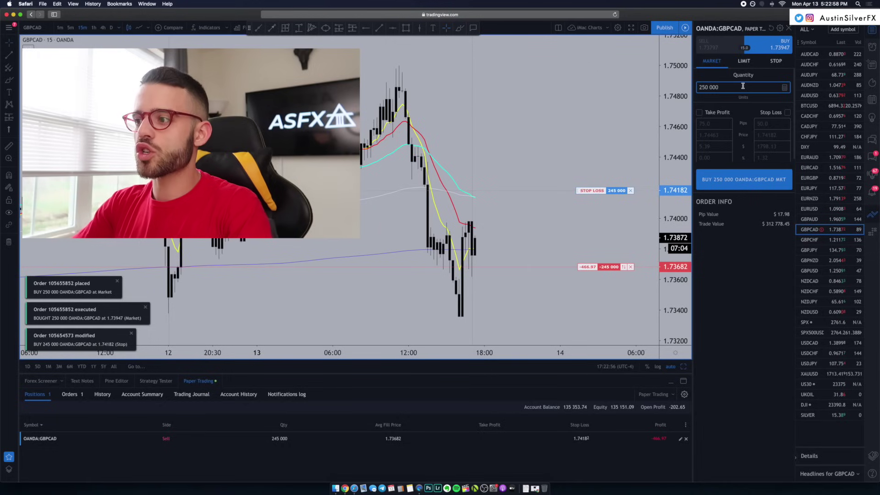
key(super+a)
text(45000)
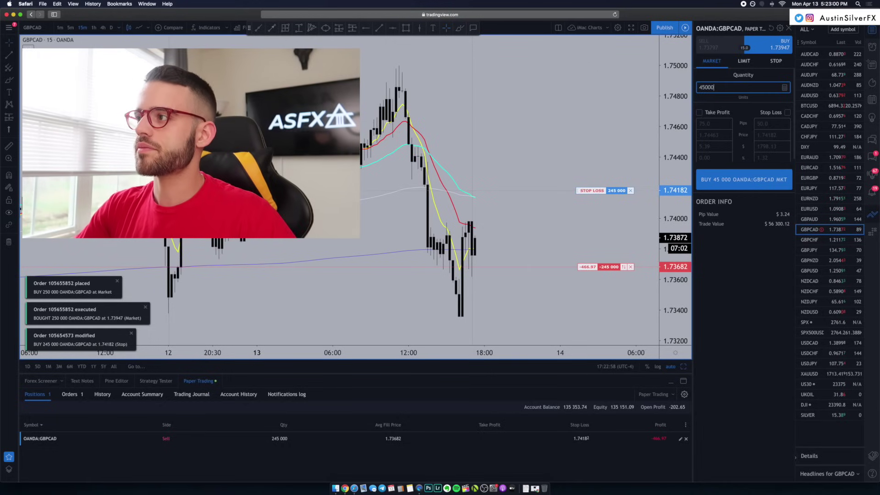
click(707, 179)
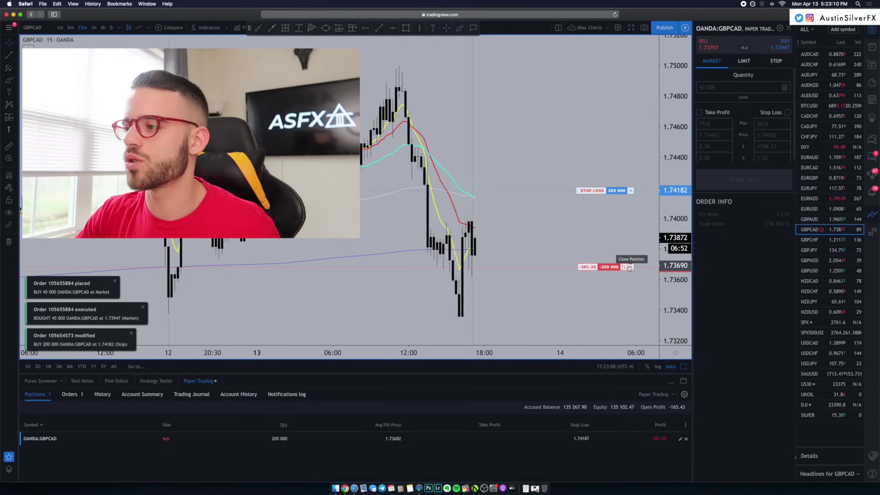
click(630, 267)
Close the remaining short and buy 100,000 GBPCAD at market with a 1.73468 stop loss.
click(458, 274)
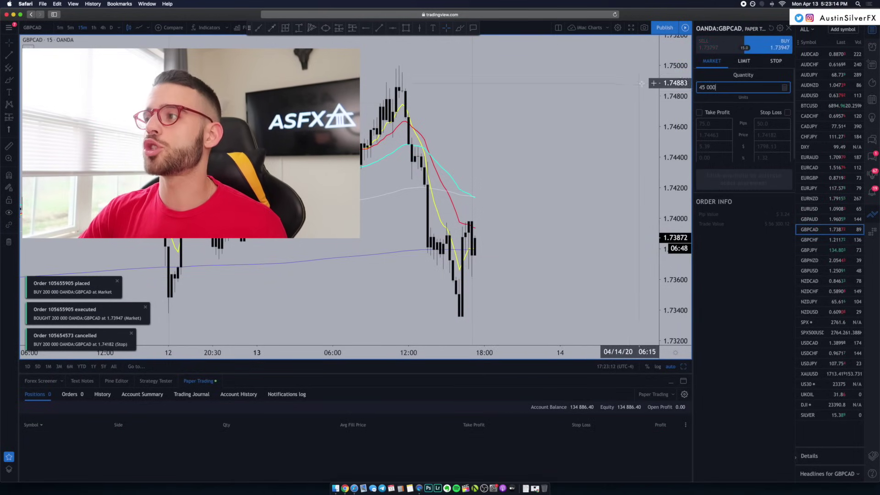
key(super+c)
text(100000)
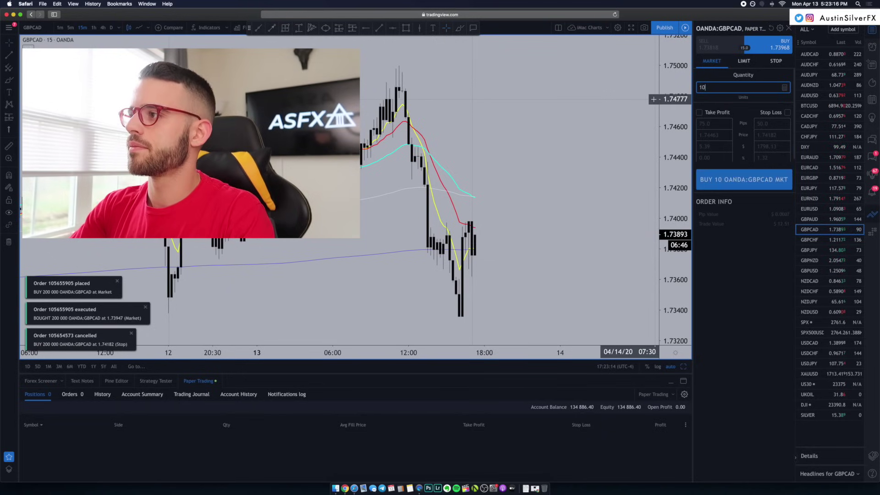
click(756, 115)
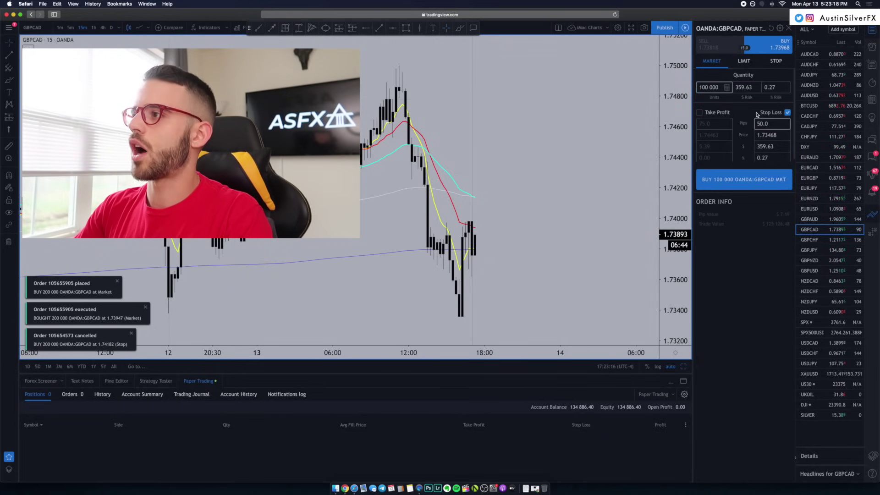
click(768, 183)
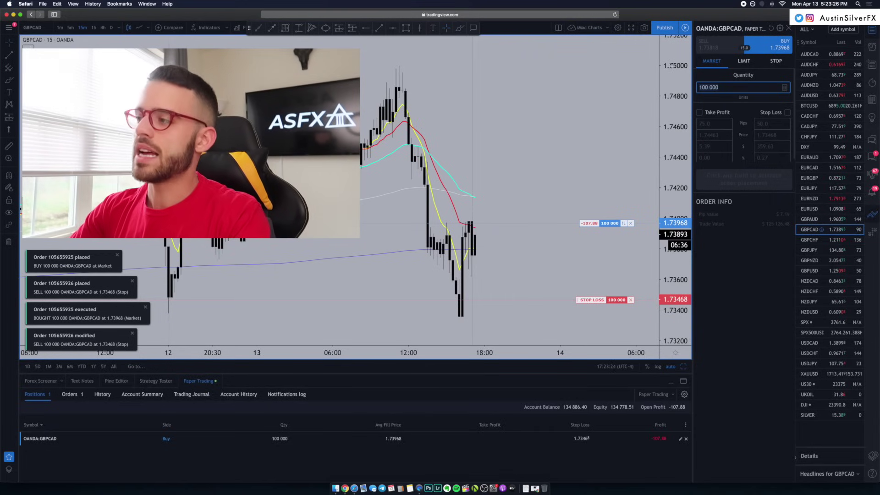
text(60000)
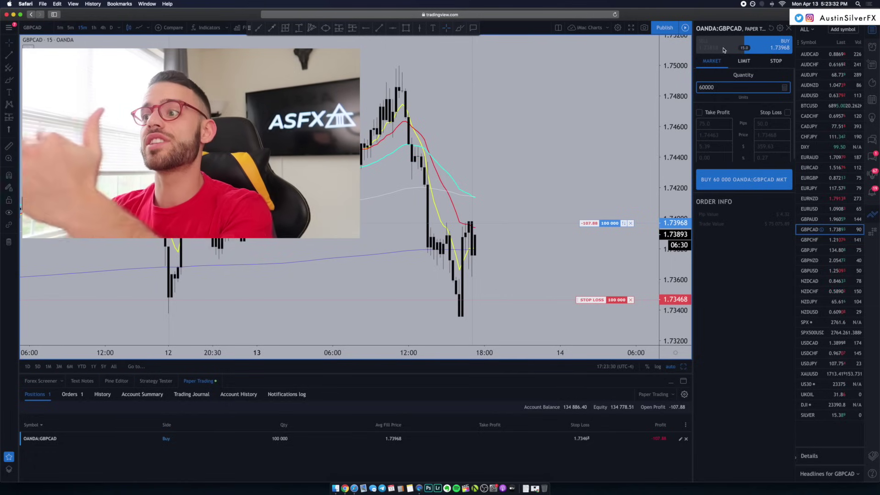
Sell 60,000 GBPCAD units at market, trimming the long to 40,000 units.
click(724, 50)
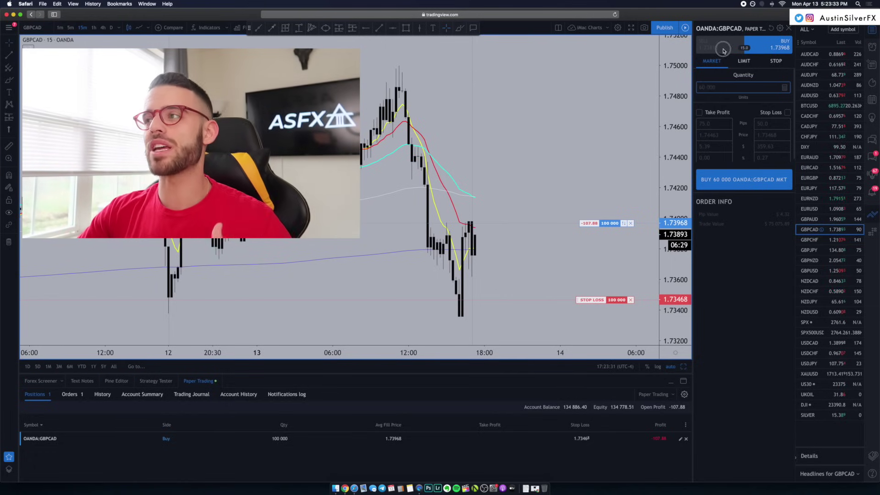
click(732, 88)
click(756, 174)
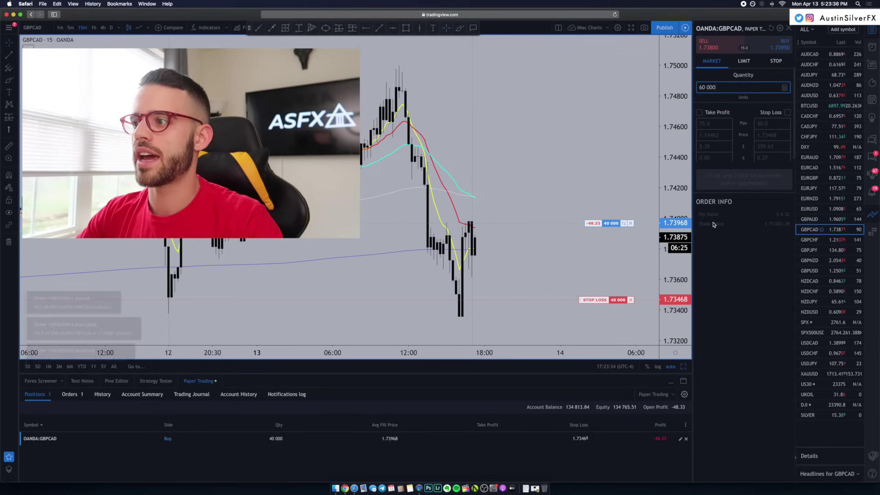